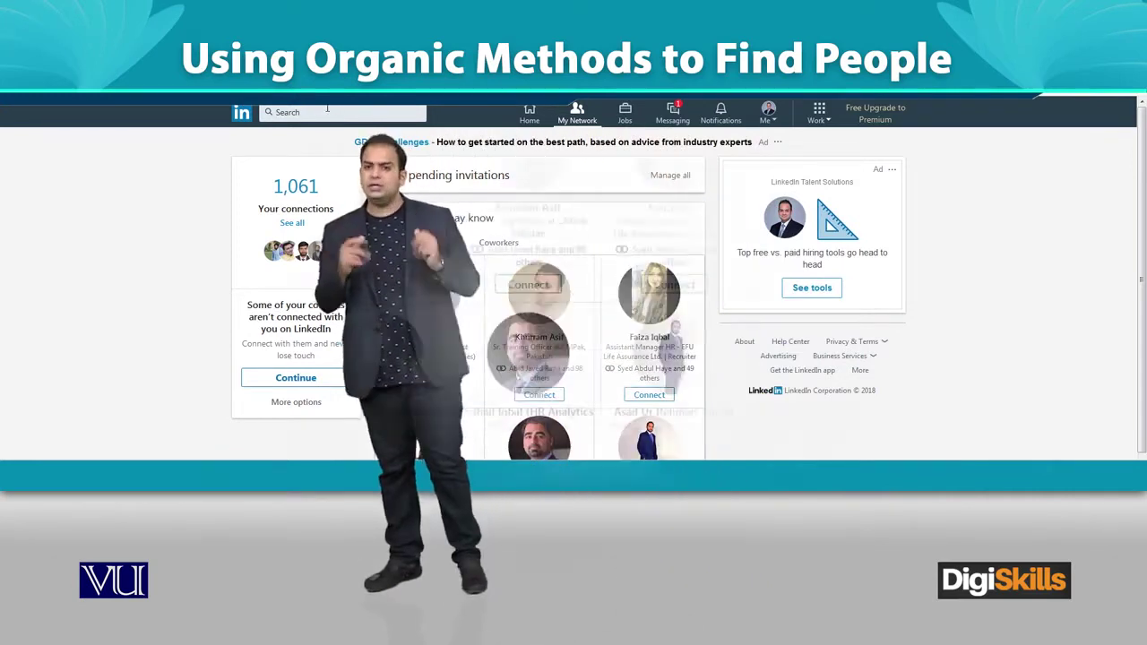
Step: Look through the suggested people on the My Network page
scroll(281, 546, down, 5)
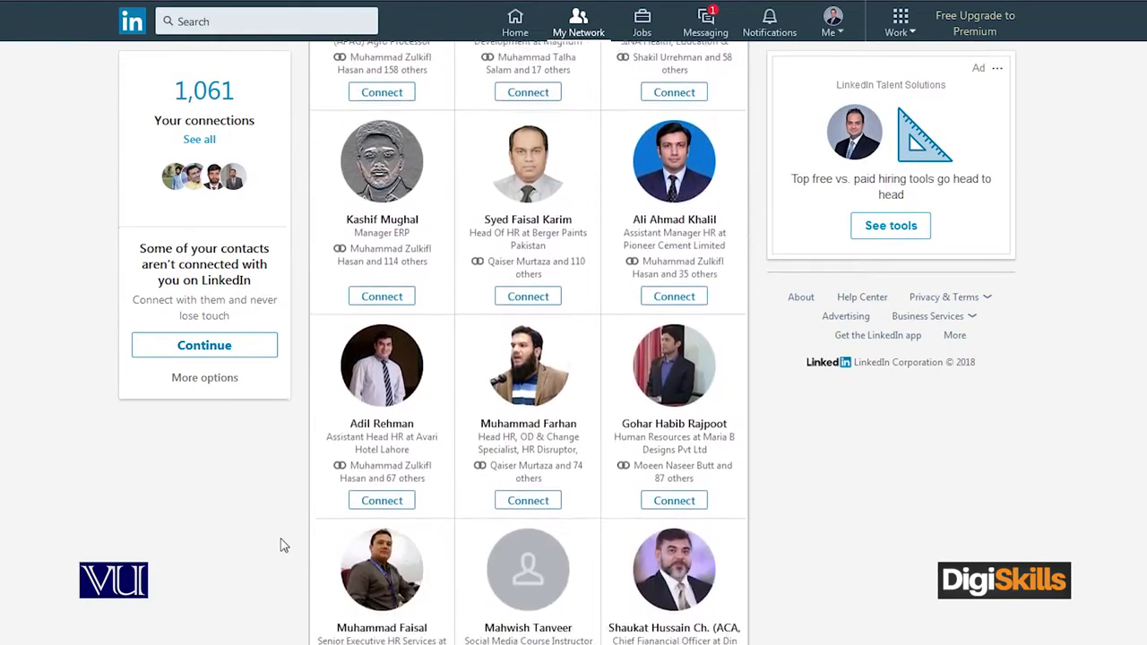
scroll(280, 545, down, 1)
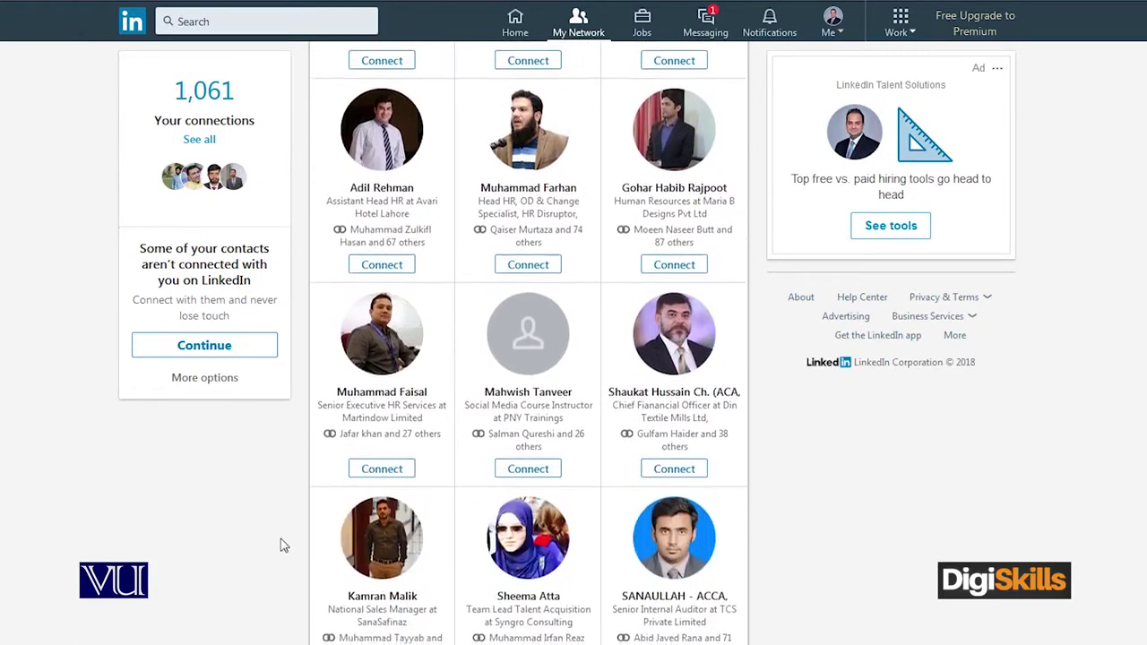
scroll(280, 545, up, 2)
scroll(280, 545, up, 10)
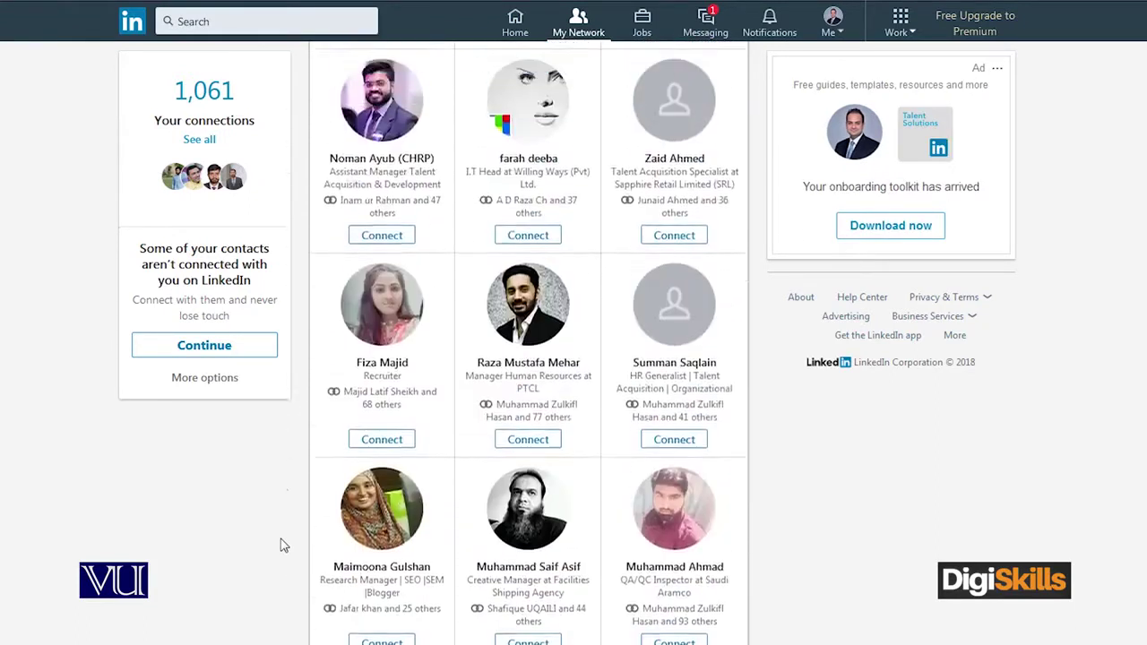
scroll(280, 545, up, 3)
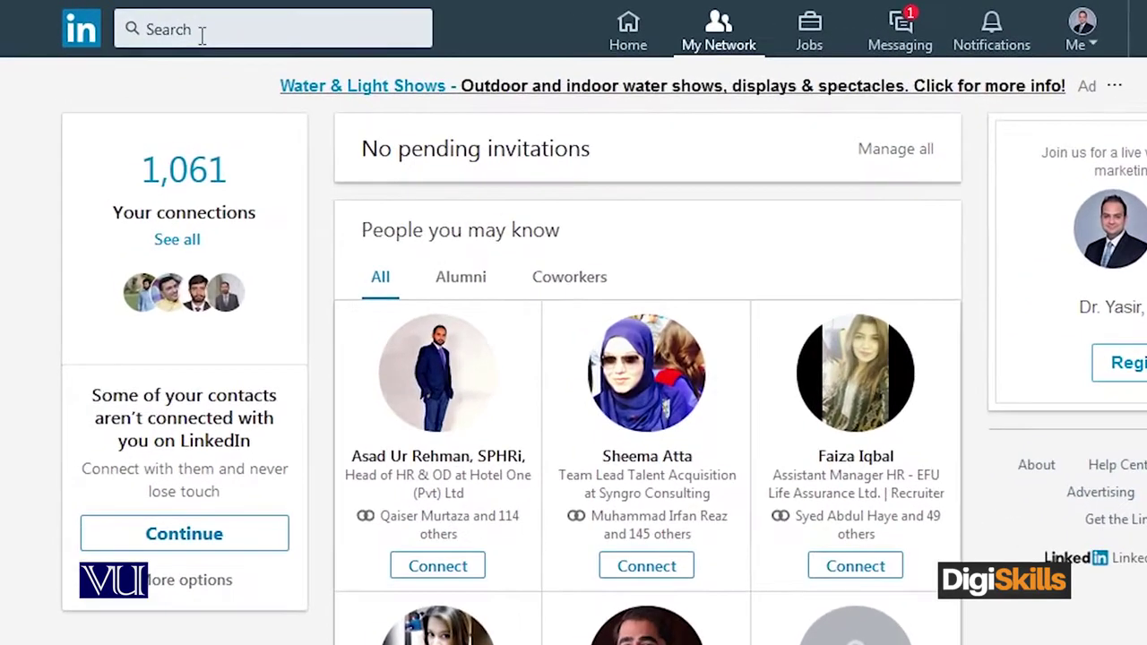
Step: Search for "digital marketing manager", show all results and limit them to people
click(202, 34)
text(digital marketing )
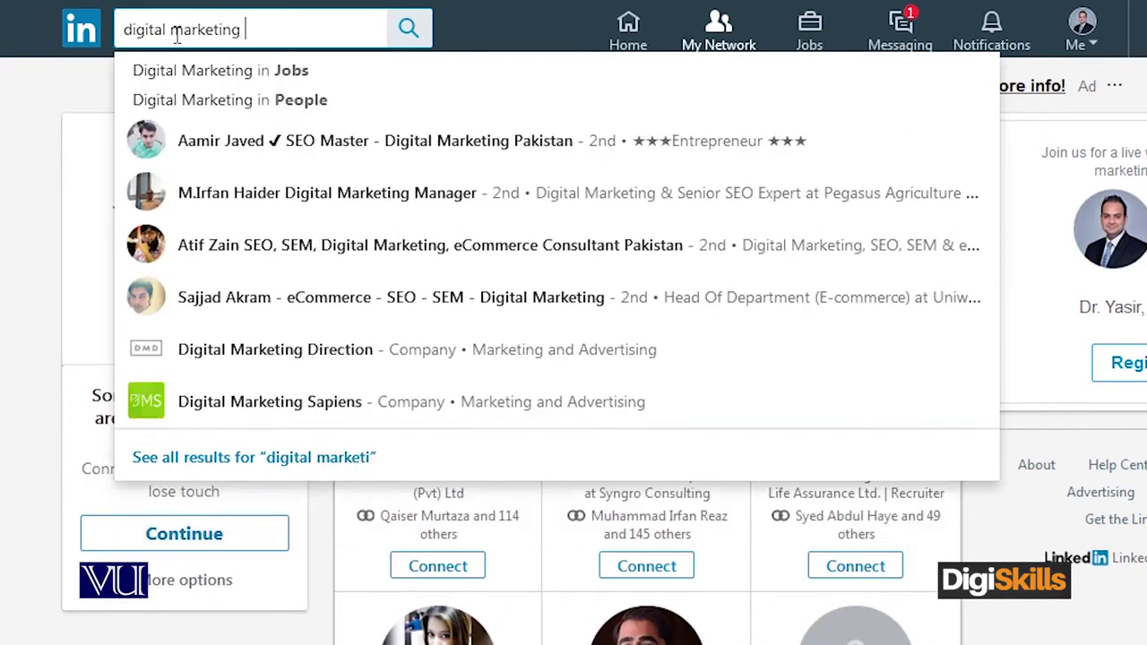
text(manager)
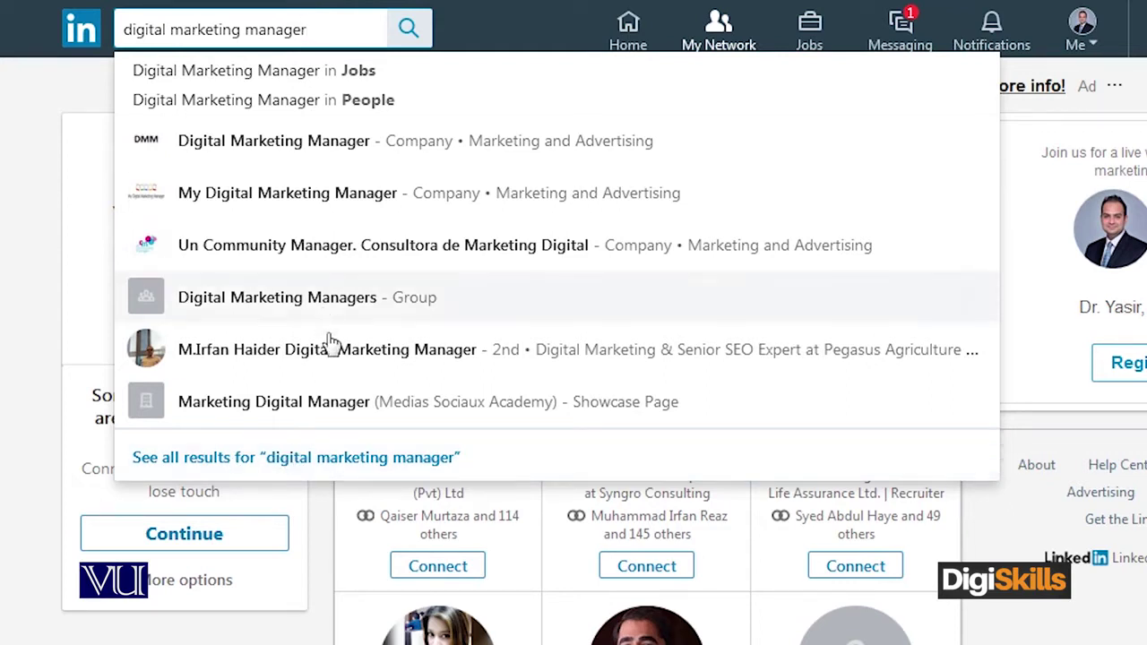
click(507, 460)
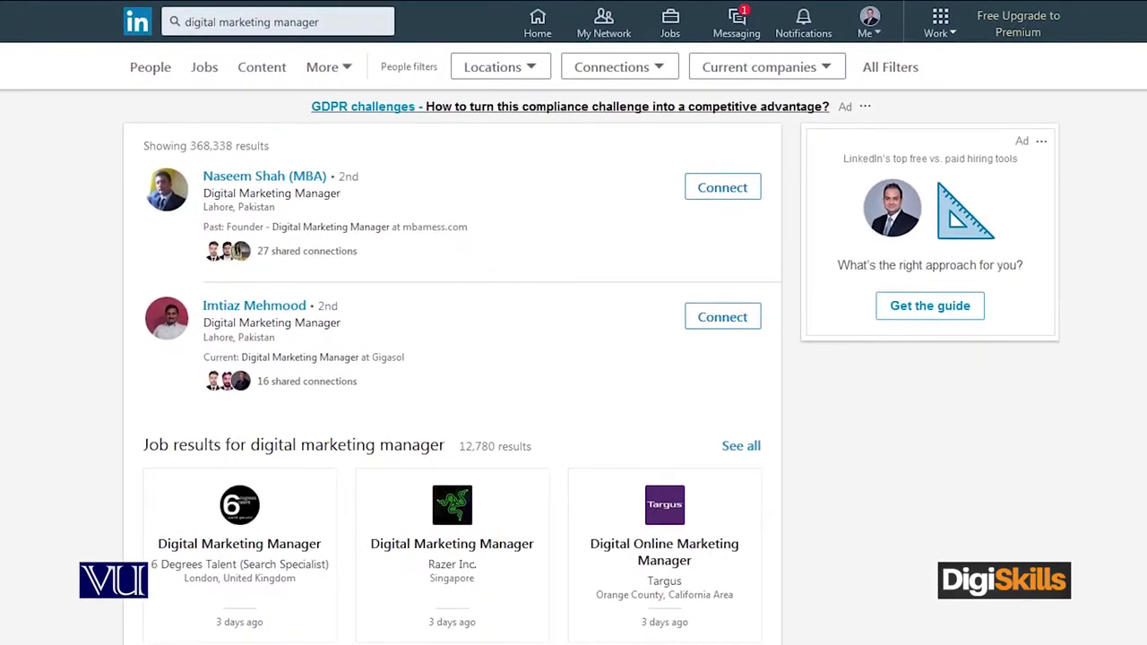
scroll(7, 280, down, 8)
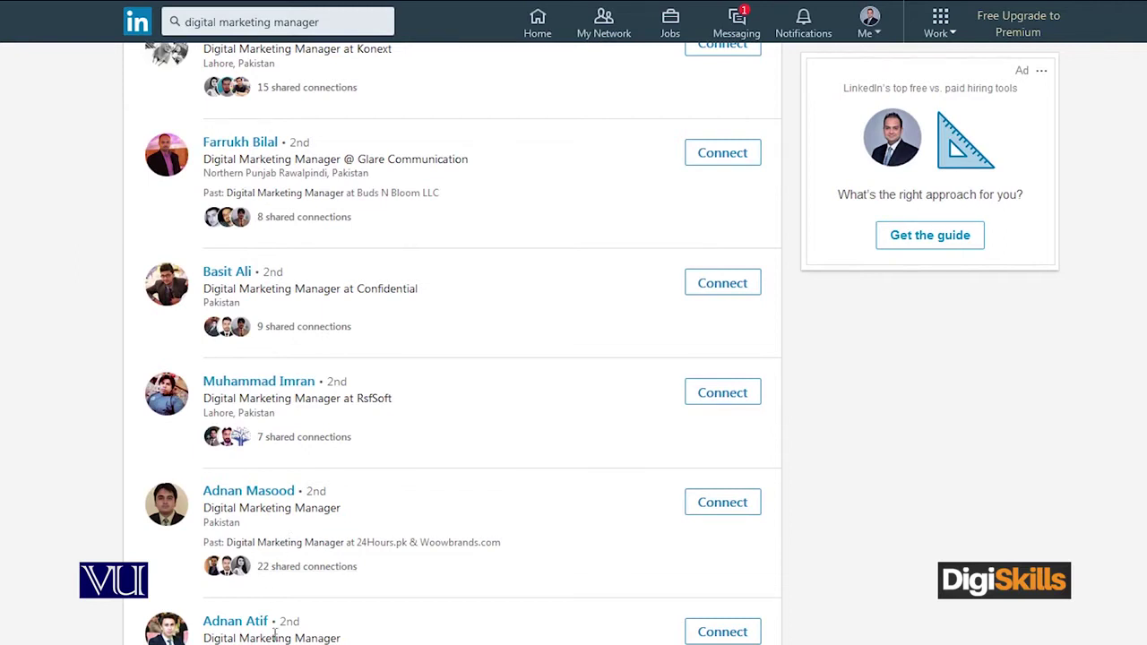
scroll(351, 320, up, 8)
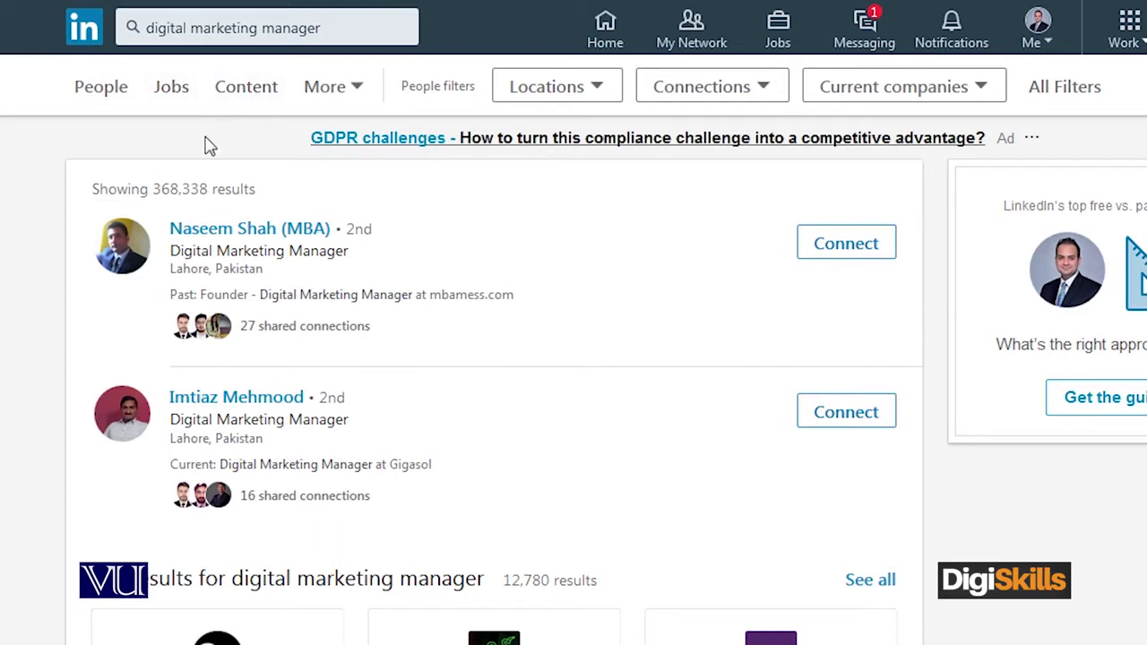
click(120, 98)
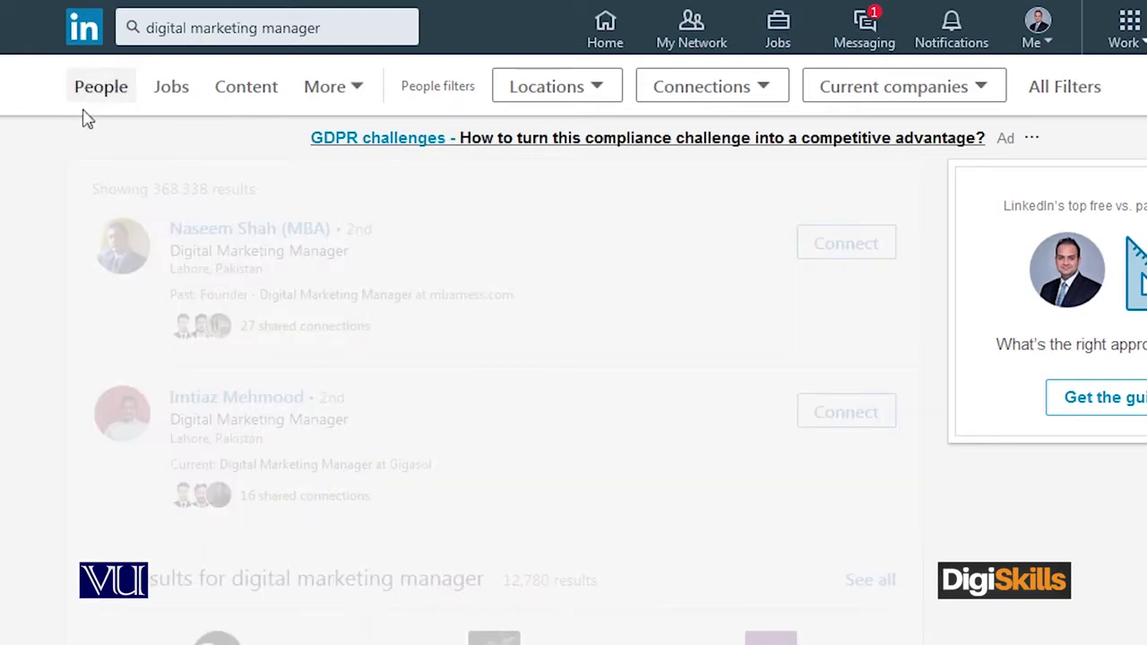
Step: Examine the digital marketing manager people results, including their job titles, locations and shared connections
scroll(39, 244, down, 10)
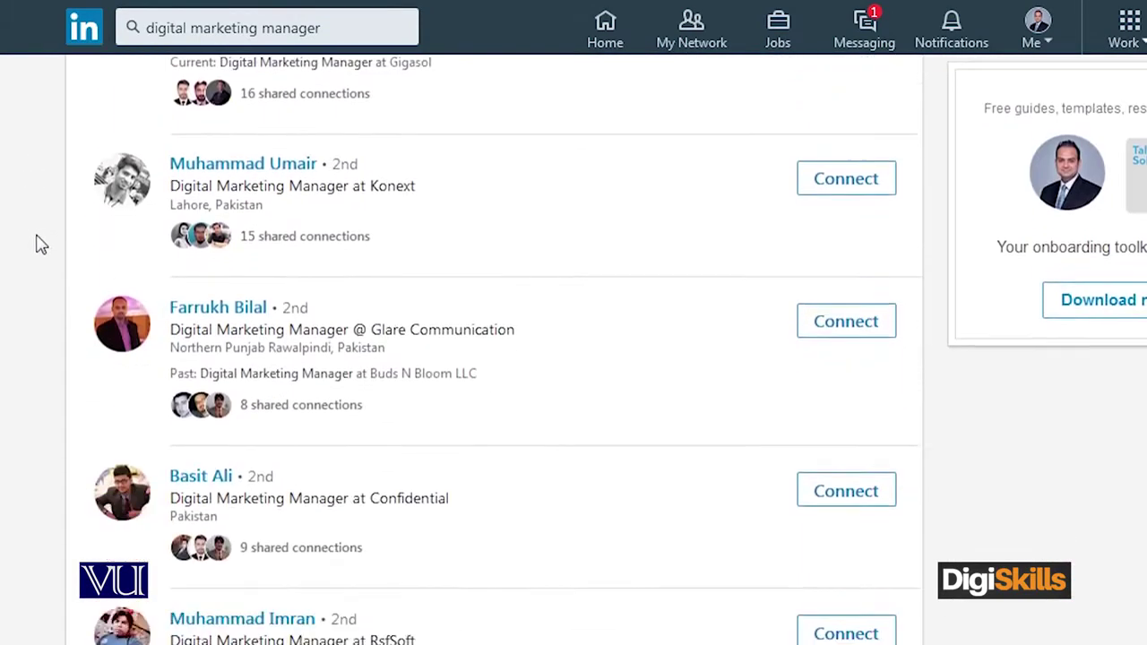
scroll(35, 243, down, 3)
scroll(41, 255, up, 3)
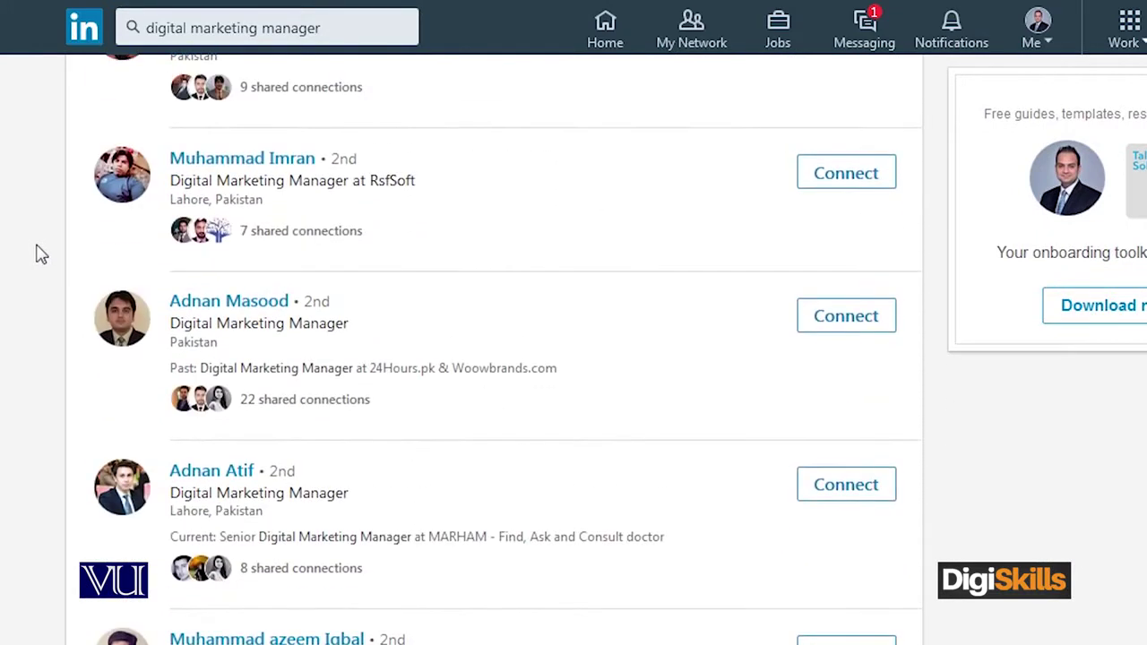
scroll(7, 283, up, 5)
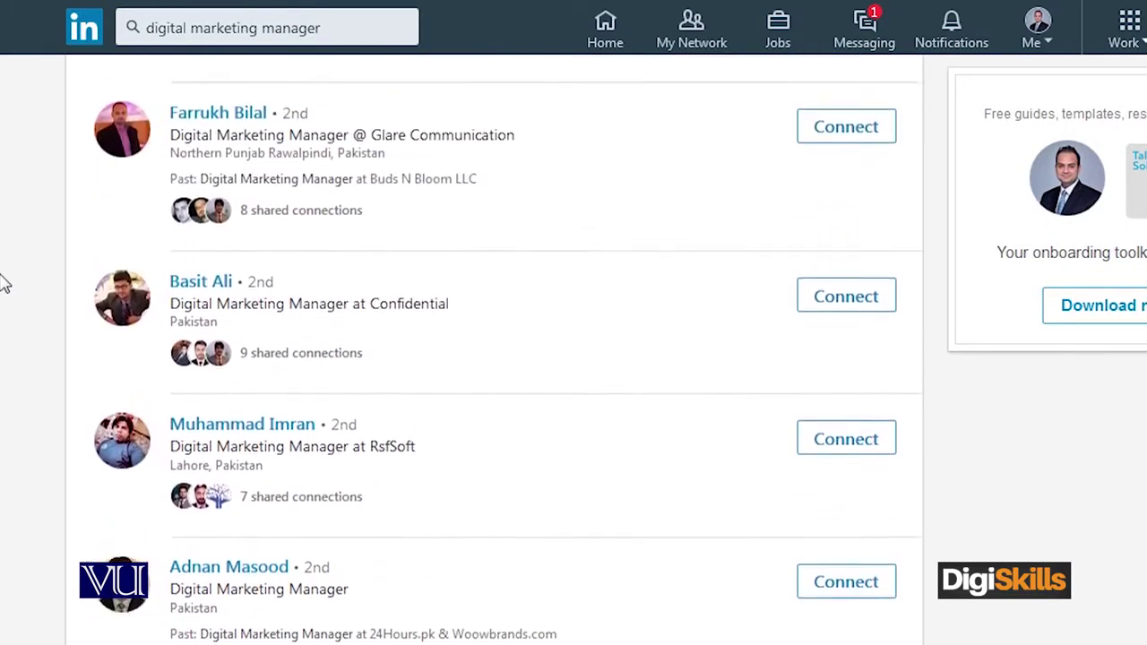
scroll(5, 282, up, 1)
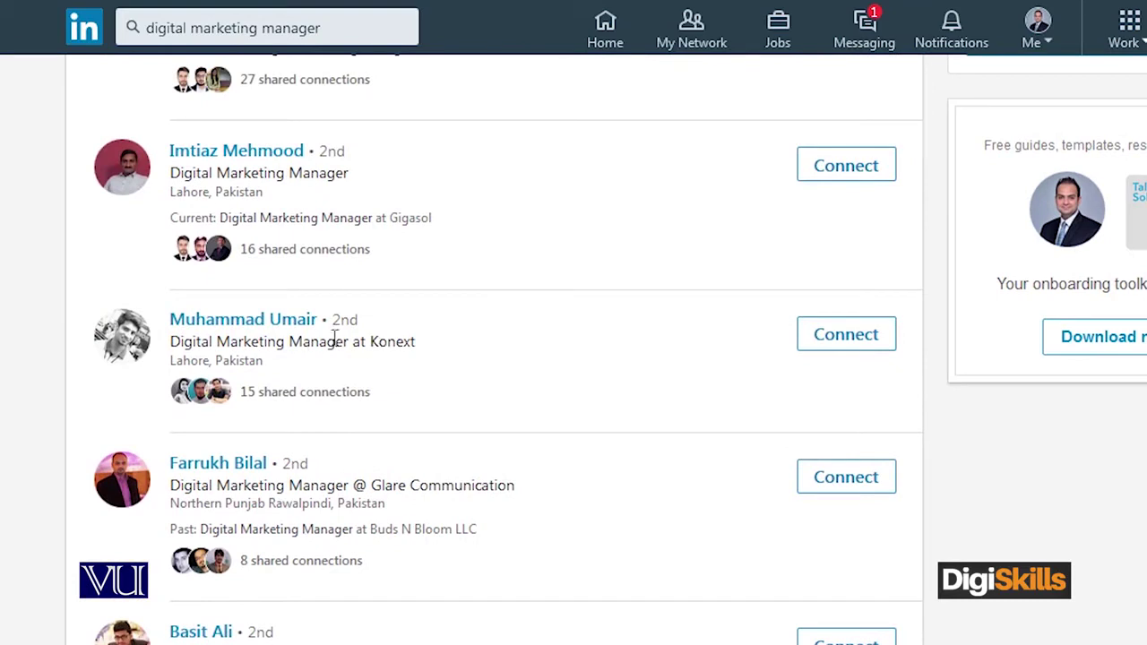
scroll(33, 277, up, 2)
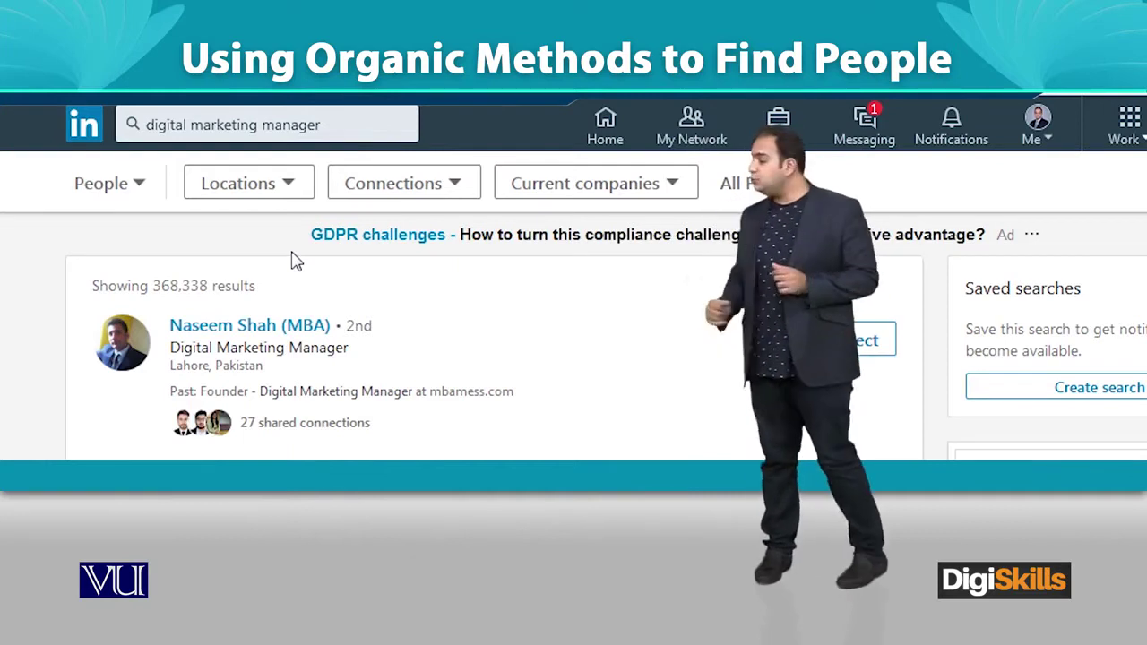
scroll(492, 445, down, 1)
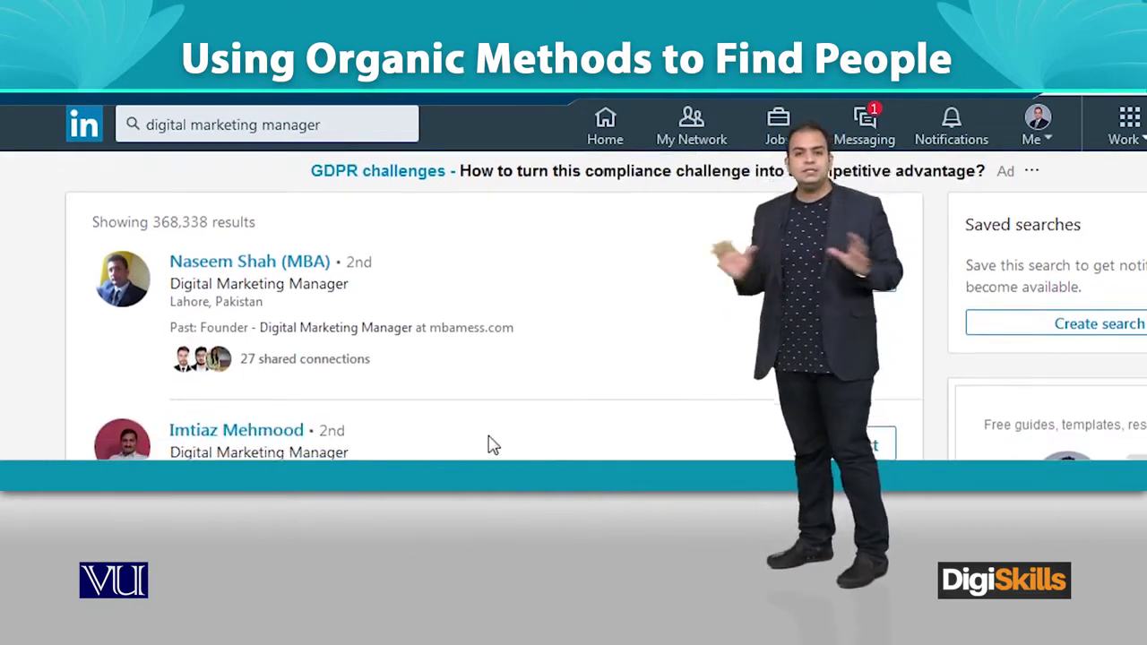
scroll(492, 445, down, 3)
scroll(492, 359, down, 2)
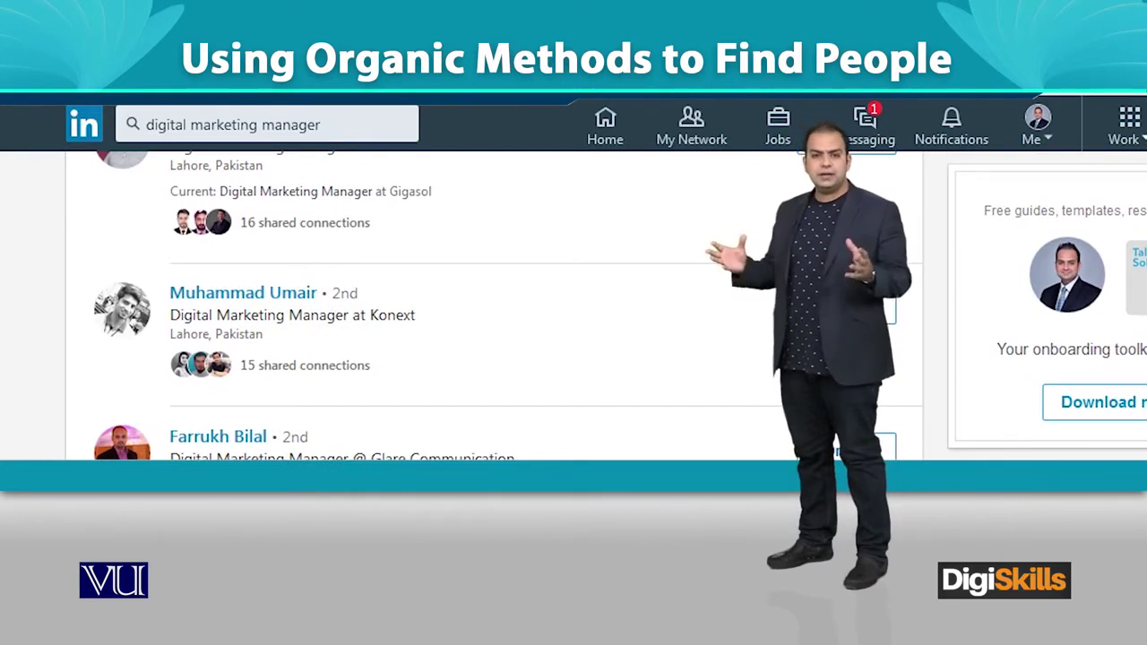
scroll(492, 358, down, 4)
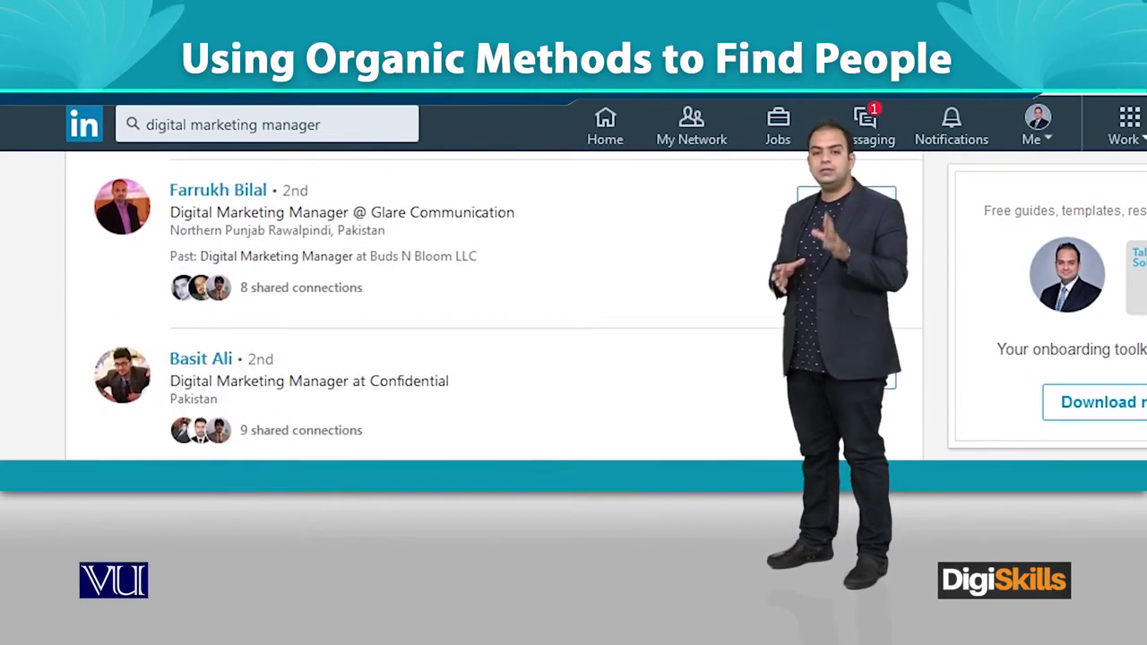
scroll(492, 358, down, 5)
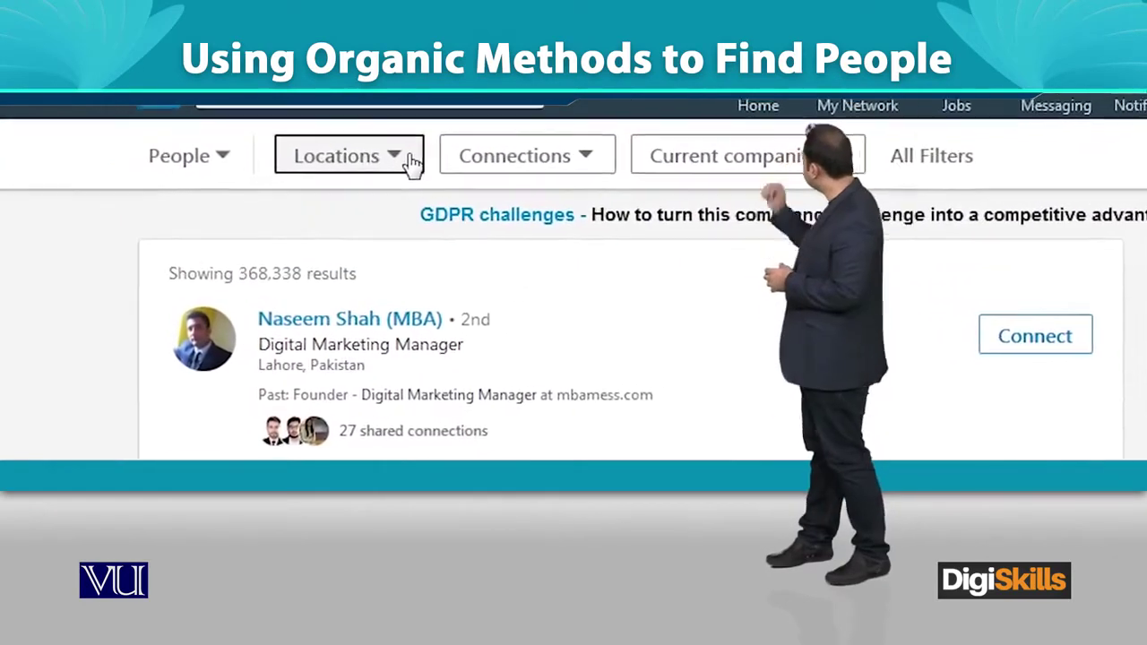
Step: Filter the people results by the location Lahore, Pakistan
click(401, 166)
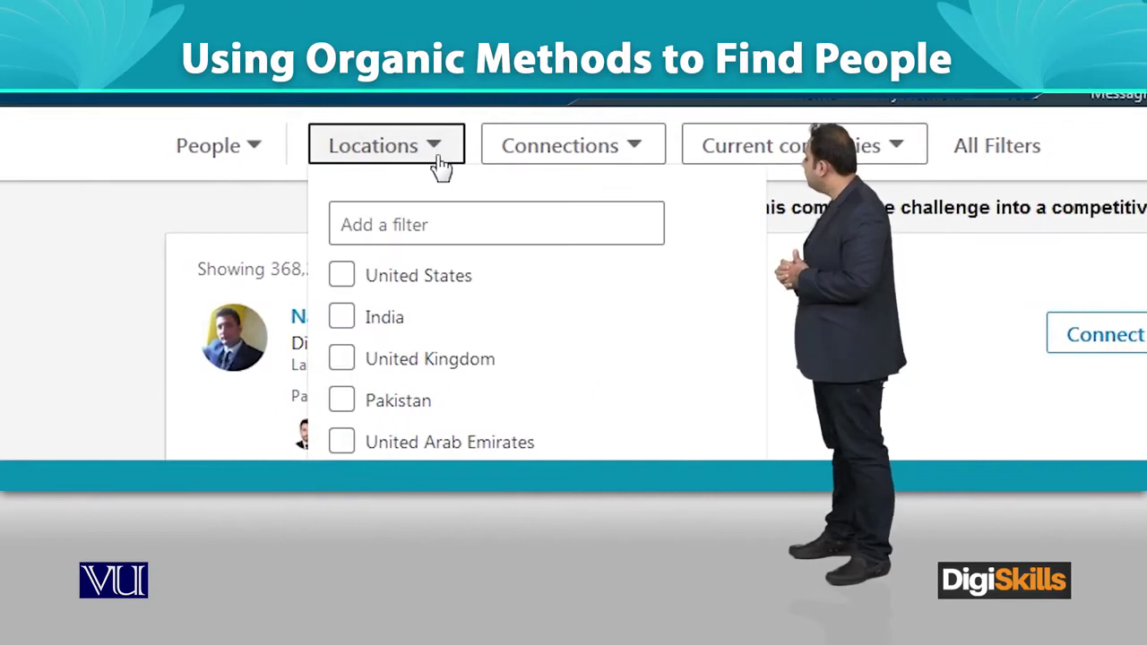
click(447, 225)
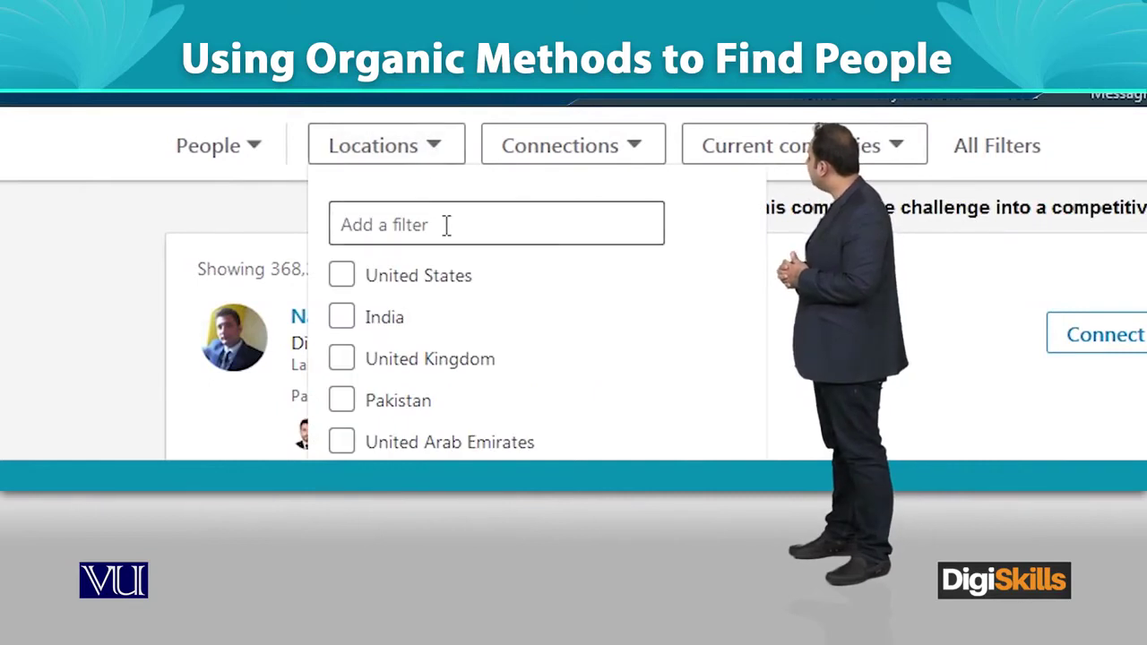
text(lahore)
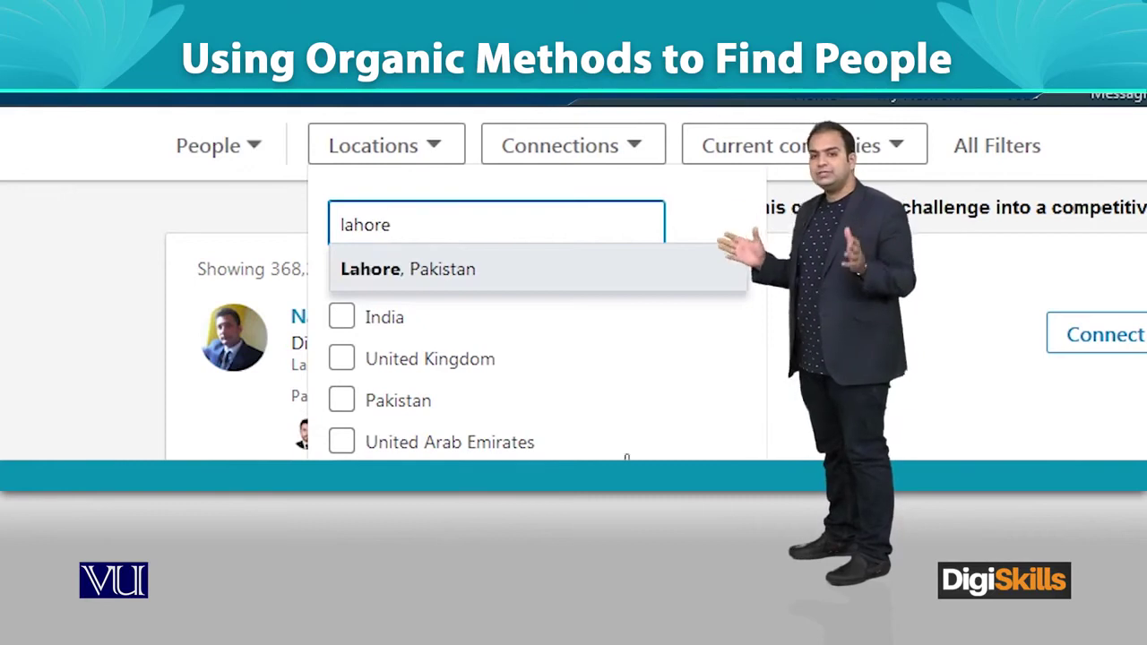
click(567, 282)
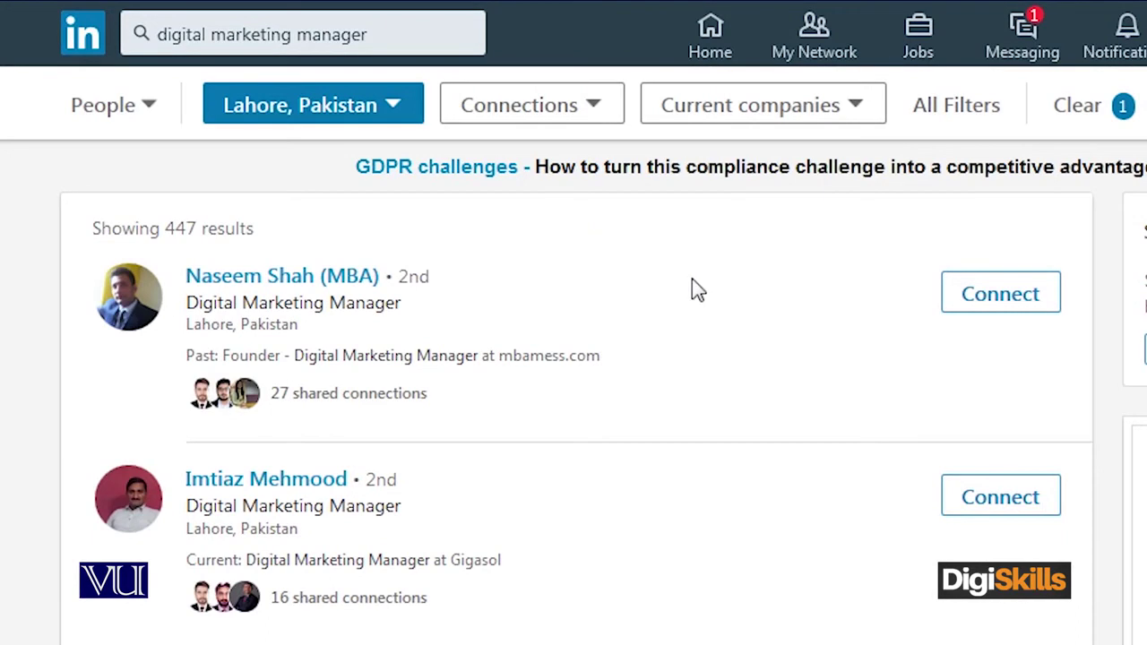
Step: Filter the people results to include 1st, 2nd and 3rd+ connections and apply the filter
click(565, 120)
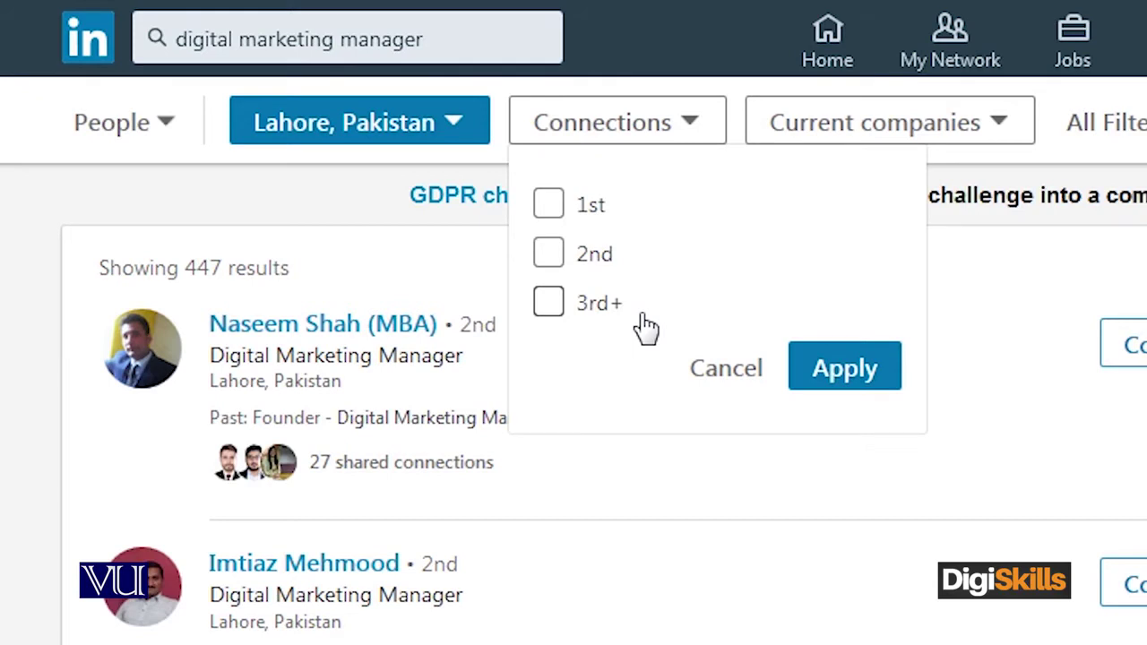
click(550, 304)
click(548, 205)
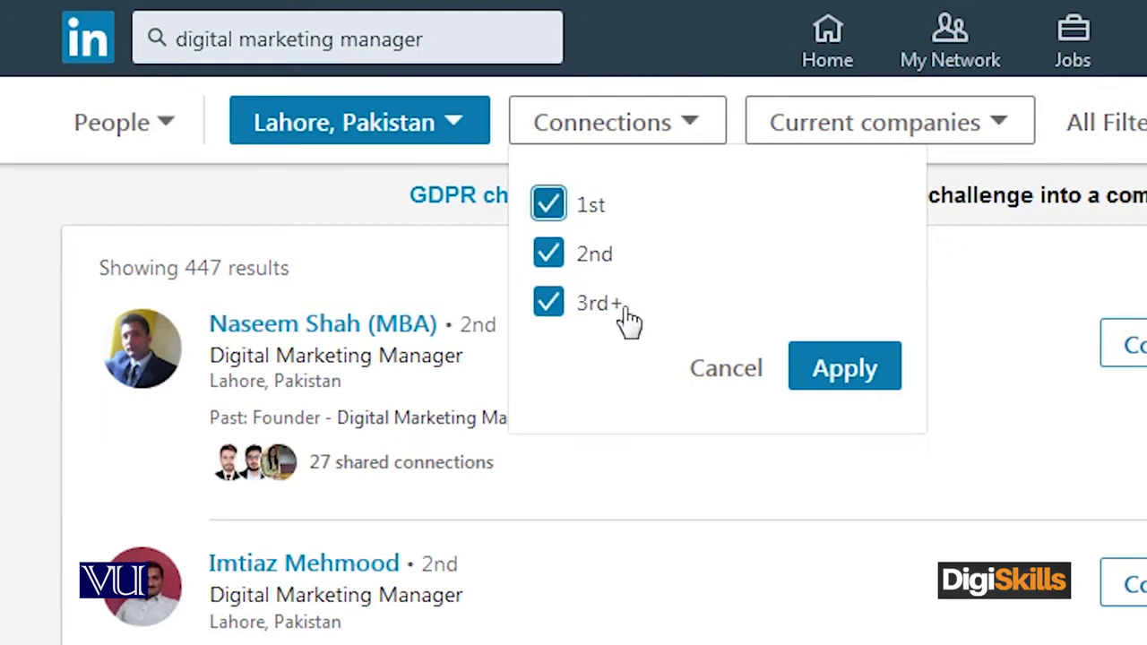
click(856, 381)
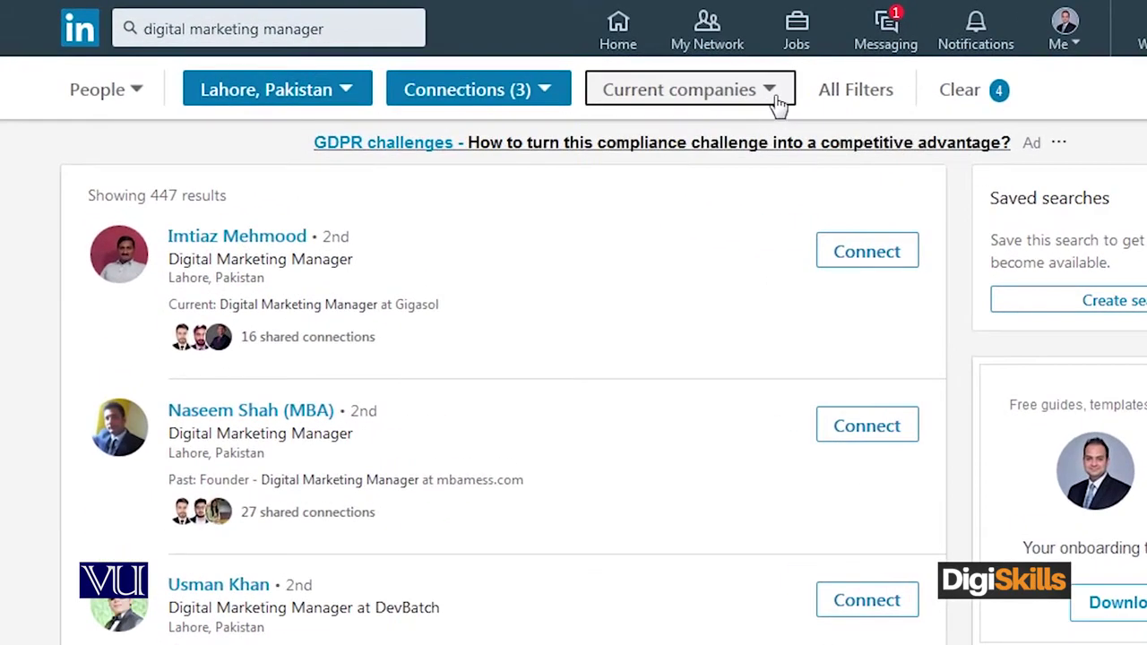
Step: Check the options of the Current companies filter and close it without choosing a company
click(776, 97)
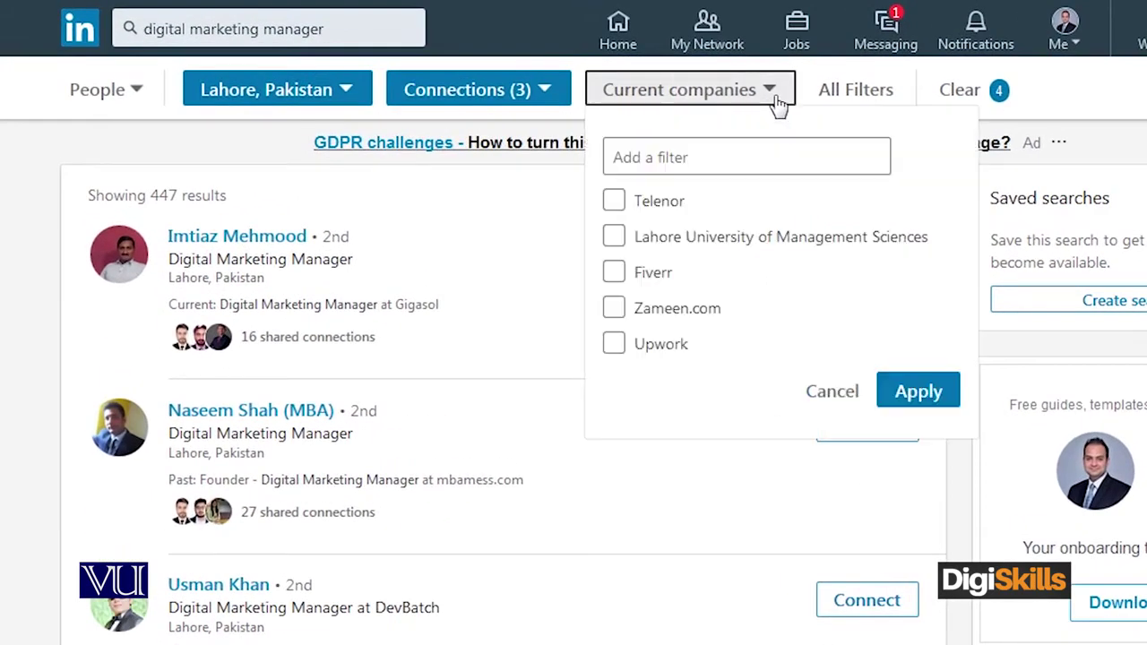
click(731, 153)
key(Escape)
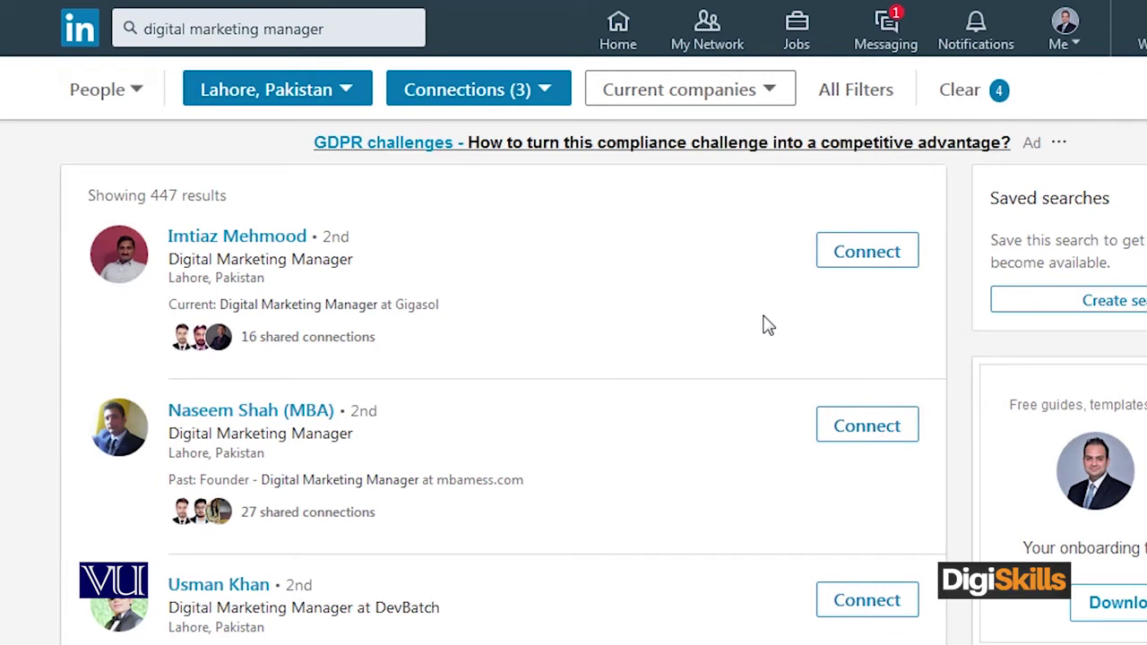
Step: Open the full set of people filters and review the available fields, such as title, past companies, industries, profile language and schools
click(858, 93)
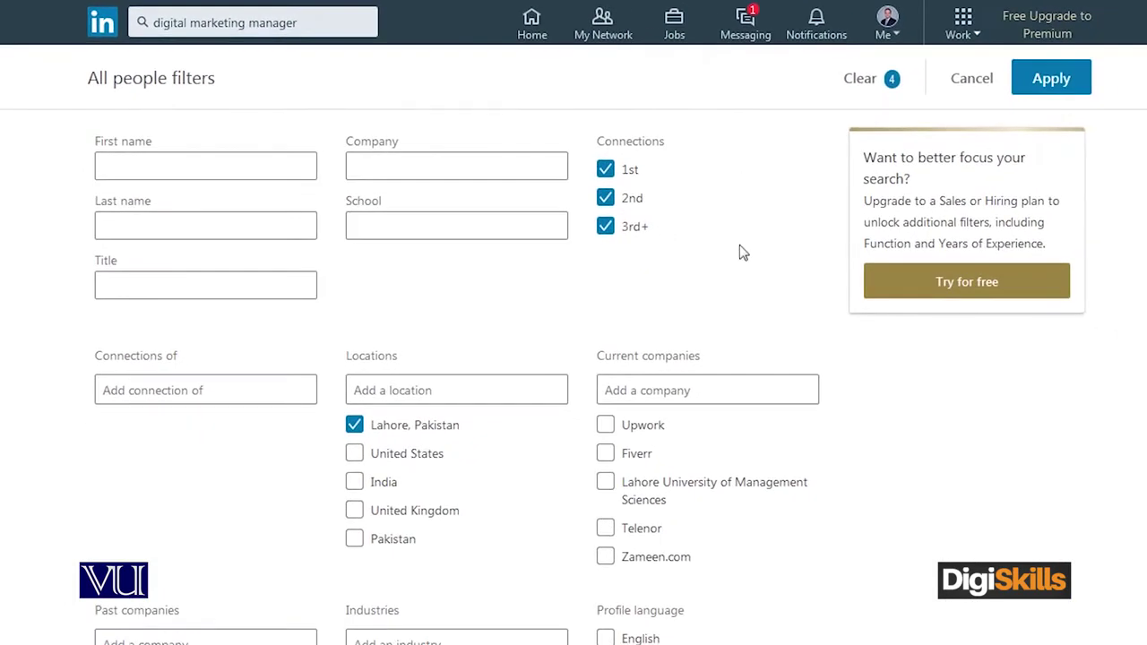
scroll(741, 252, down, 5)
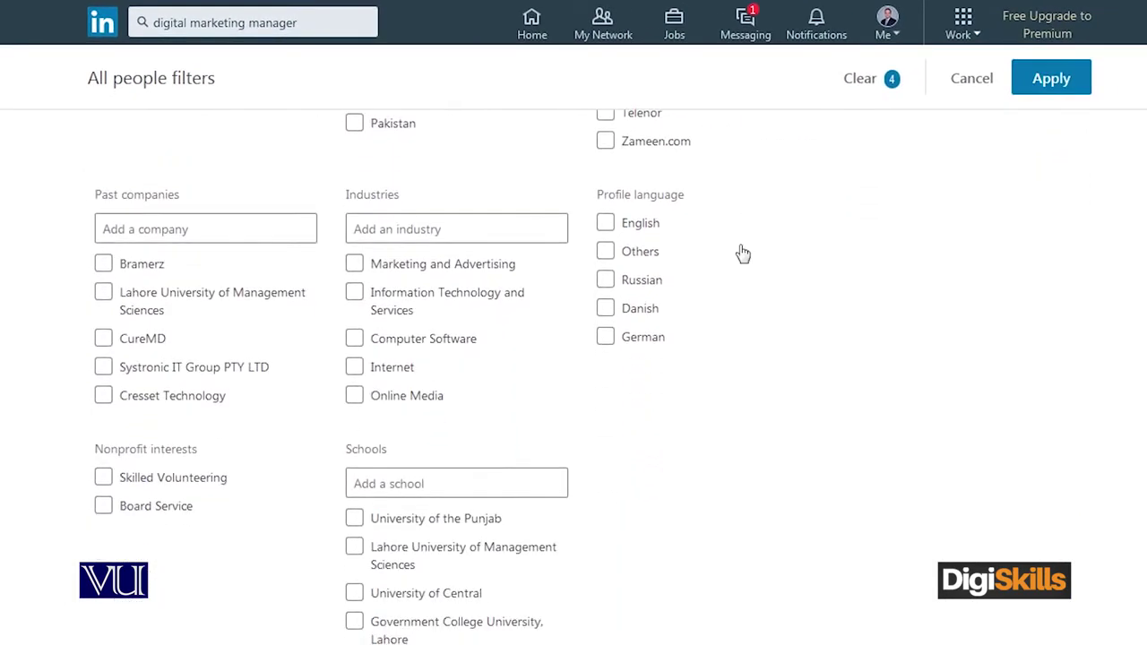
scroll(742, 254, up, 5)
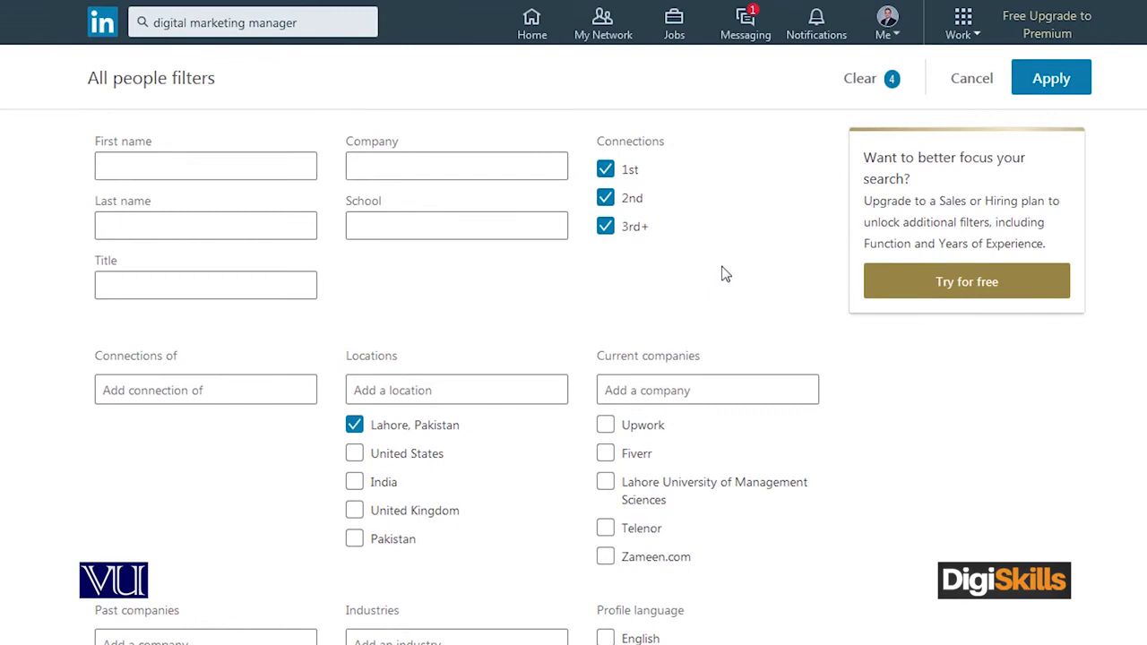
scroll(726, 274, down, 5)
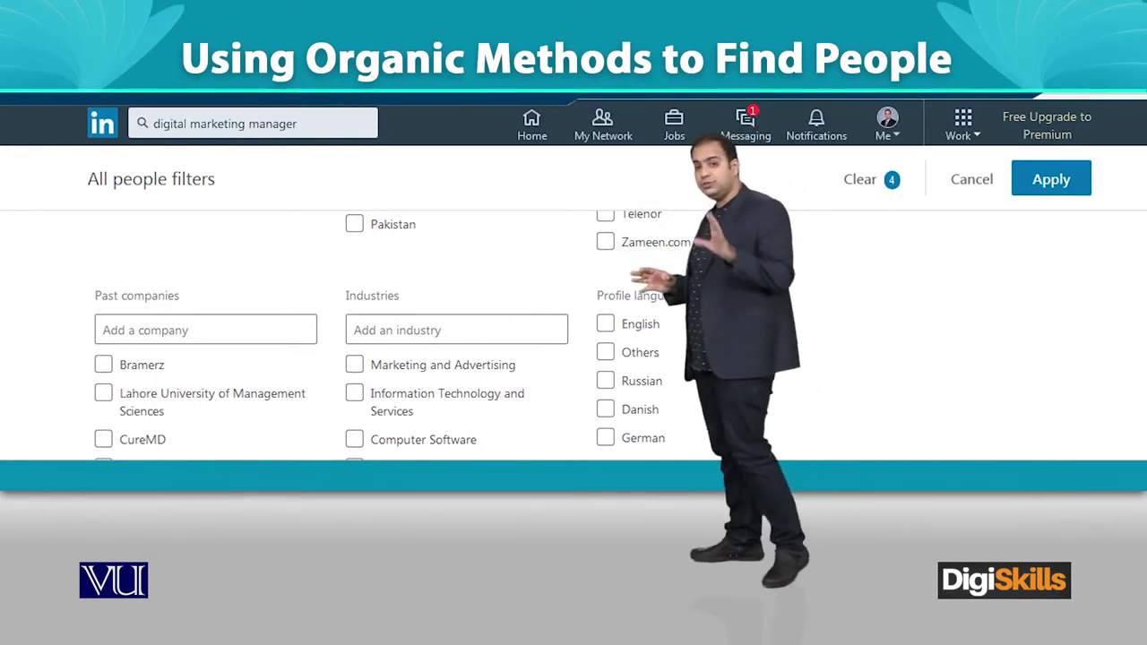
scroll(484, 443, up, 3)
scroll(665, 448, up, 3)
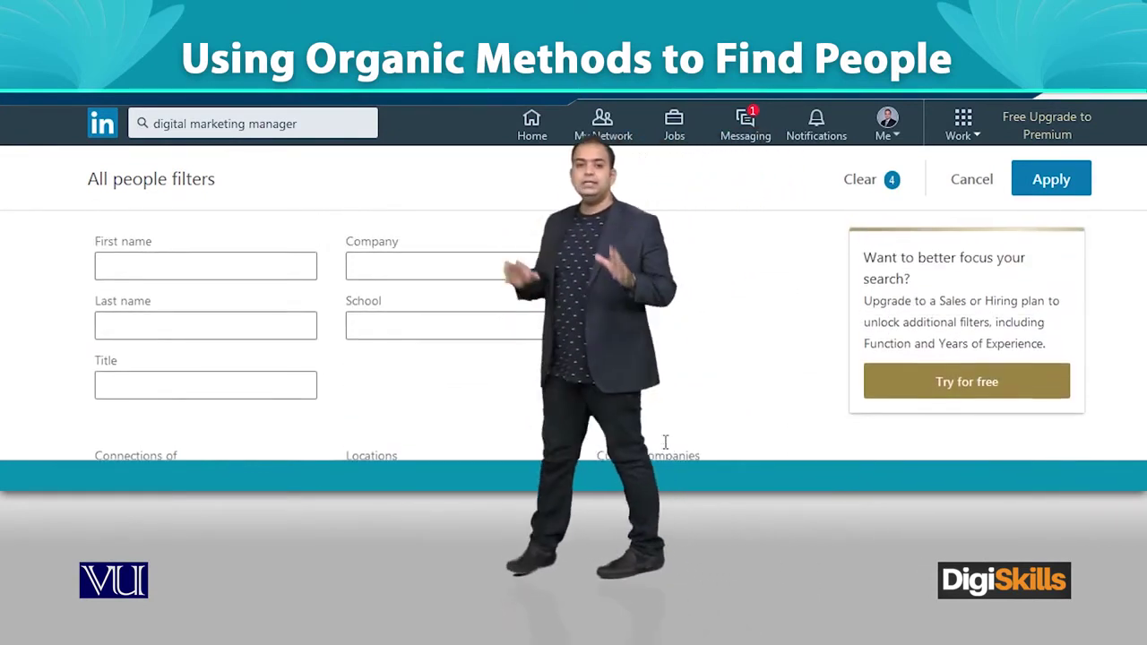